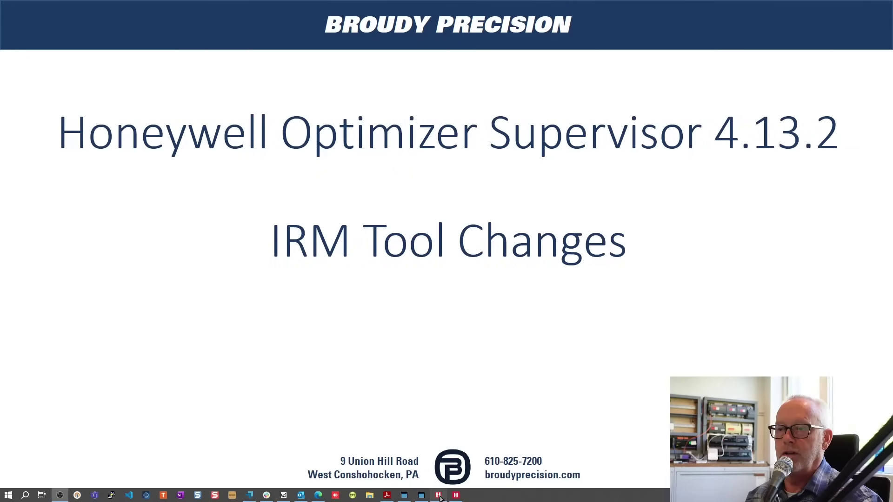
- Leave the PowerPoint slideshow and bring the Optimizer Supervisor station window to the front
{"action": "left_click", "coordinate": [439, 496]}
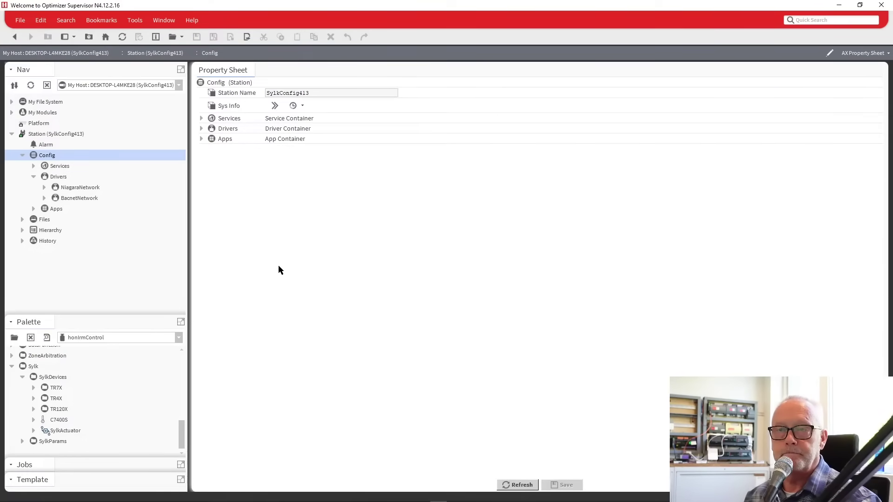
- Check BacnetNetwork's Views menu, then open its device manager listing FlexVav_S7_1_120 and AHU702
{"action": "left_click", "coordinate": [74, 199]}
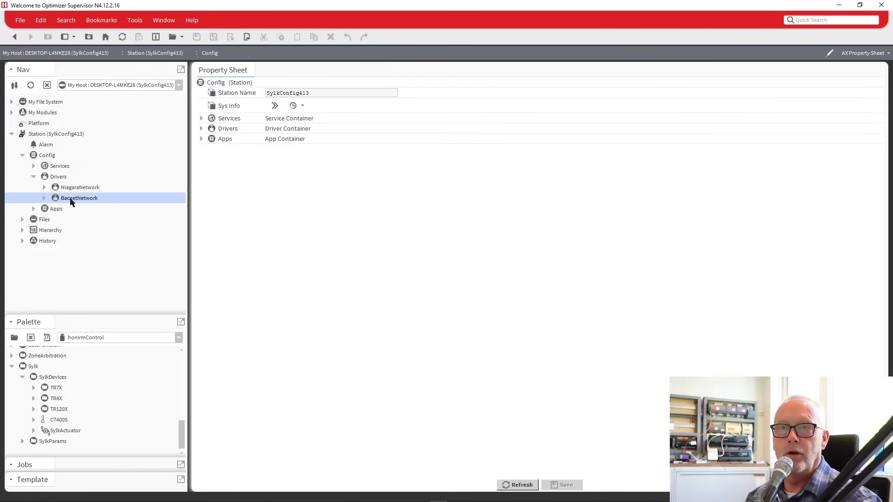
{"action": "right_click", "coordinate": [70, 200]}
{"action": "mouse_move", "coordinate": [107, 173]}
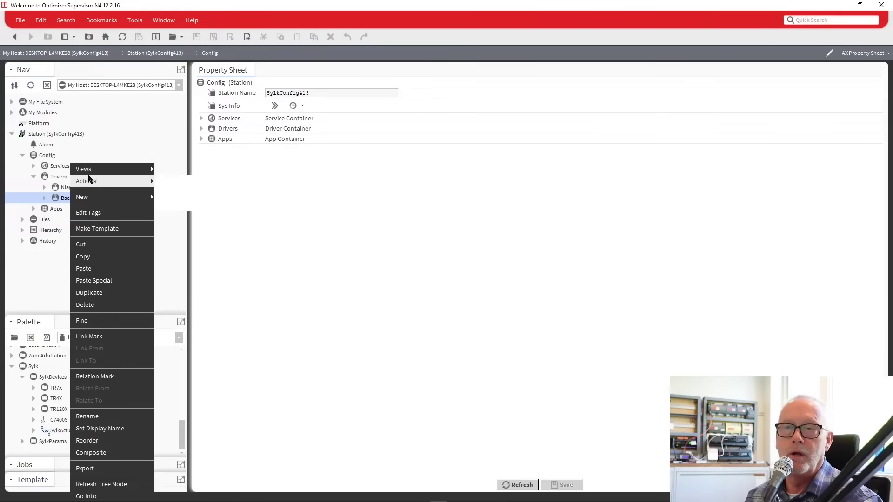
{"action": "left_click", "coordinate": [46, 201]}
{"action": "double_click", "coordinate": [56, 200]}
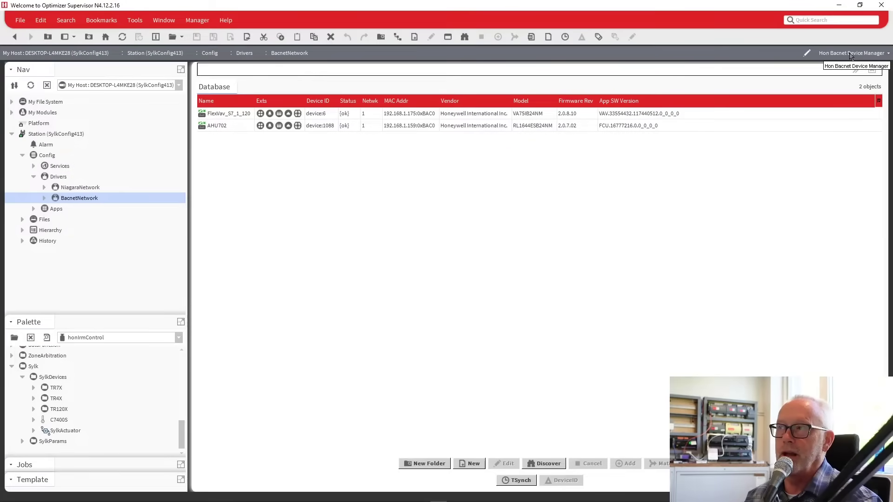
- Switch to the Irm Bacnet Device Manager view, resize the Nav pane and select AHU702
{"action": "left_click", "coordinate": [850, 55]}
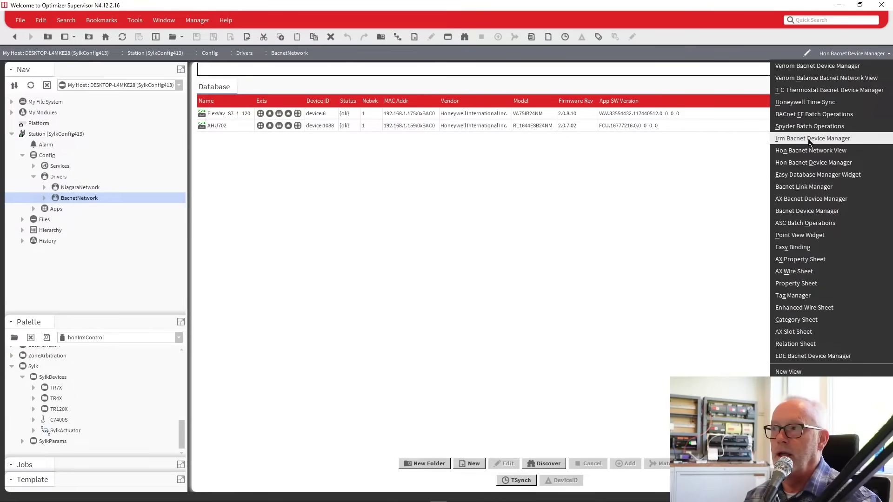
{"action": "left_click", "coordinate": [809, 139]}
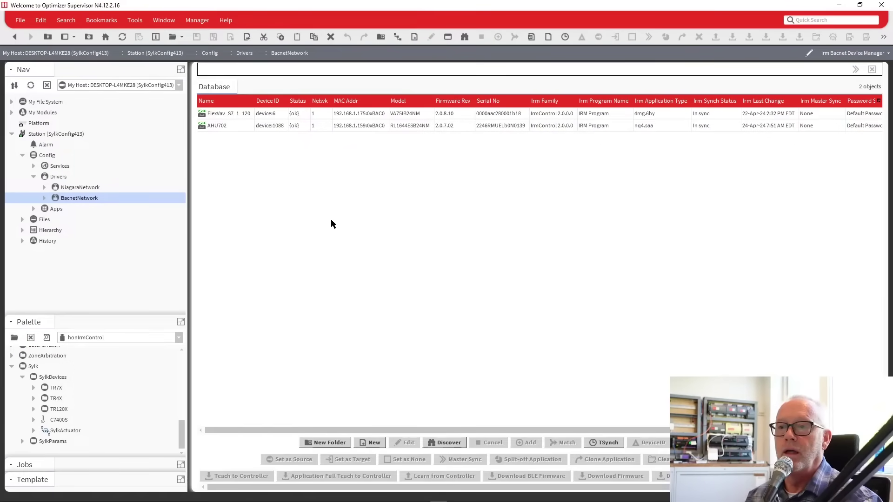
{"action": "left_click_drag", "start_coordinate": [186, 198], "coordinate": [66, 197]}
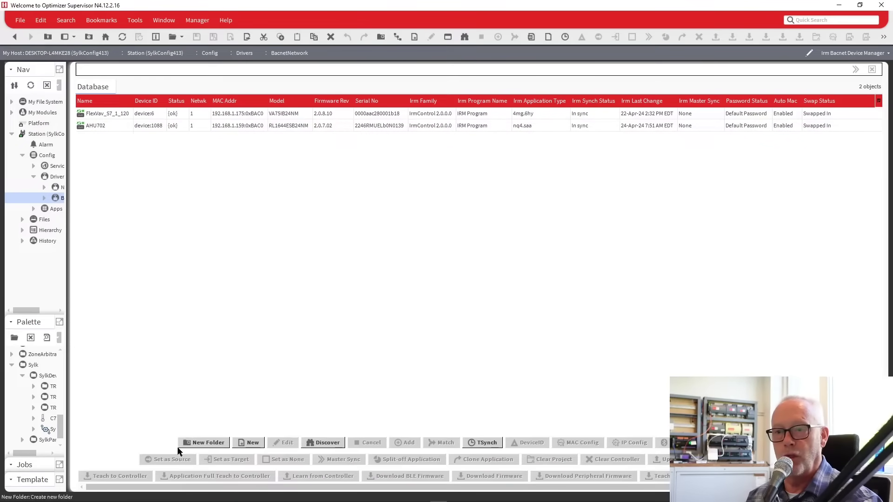
{"action": "left_click", "coordinate": [97, 125]}
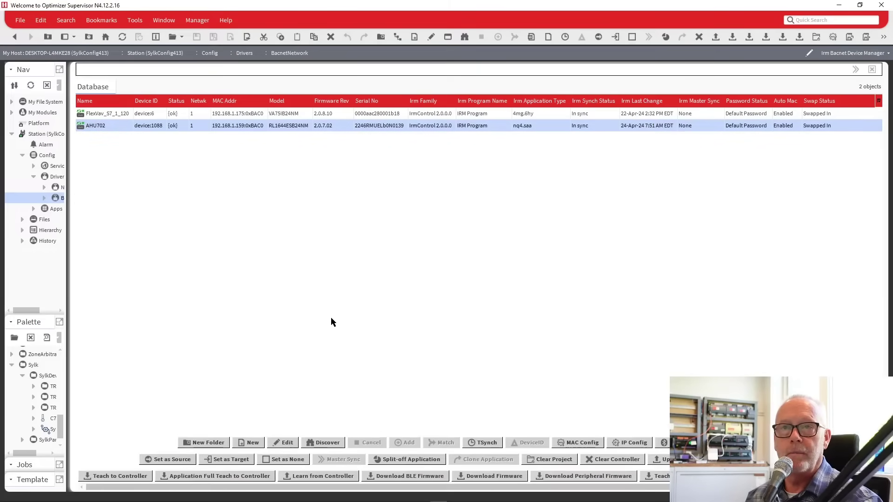
{"action": "left_click_drag", "start_coordinate": [69, 234], "coordinate": [153, 231]}
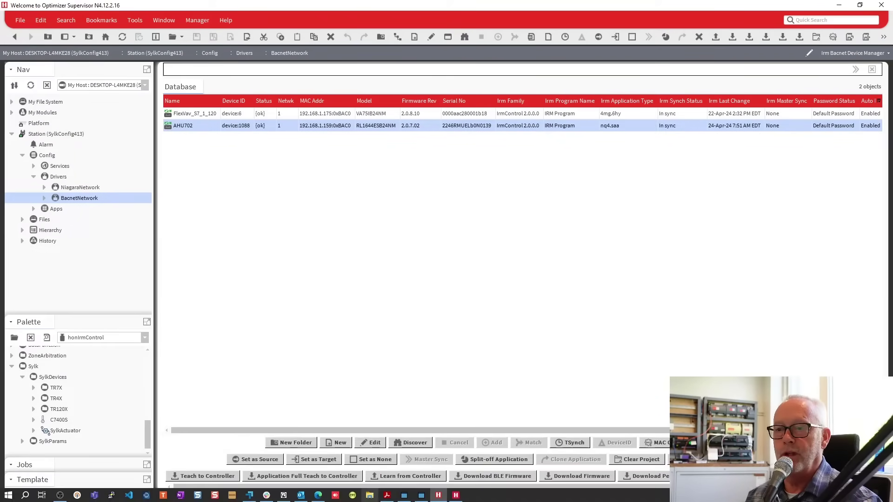
{"action": "left_click", "coordinate": [455, 495]}
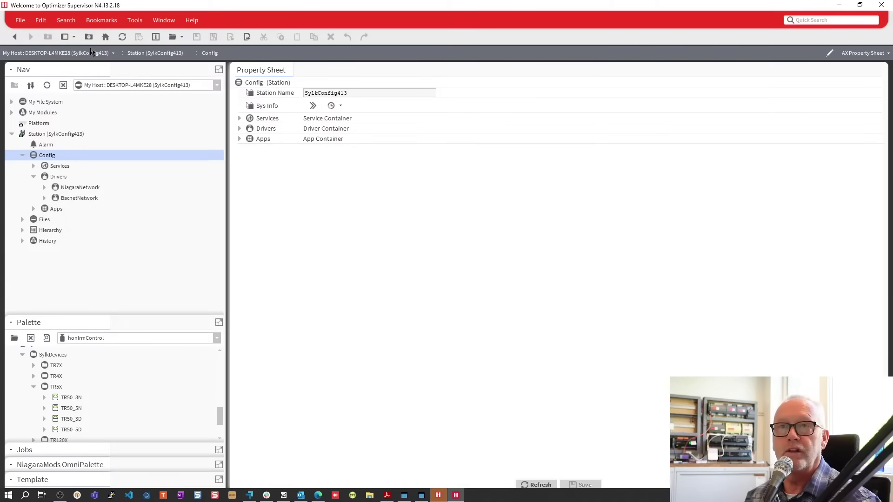
- In the N4.13.2.18 station, open BacnetNetwork's device manager and show its Views submenu
{"action": "double_click", "coordinate": [68, 199]}
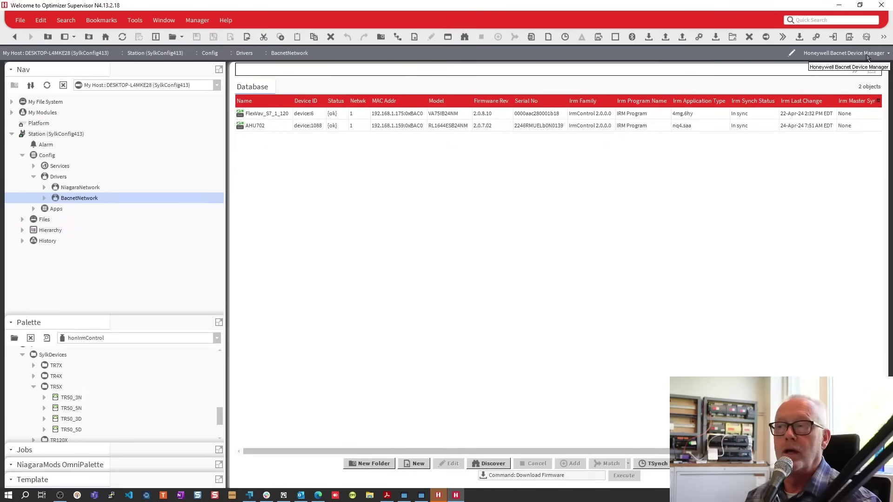
{"action": "right_click", "coordinate": [68, 203]}
{"action": "mouse_move", "coordinate": [112, 169]}
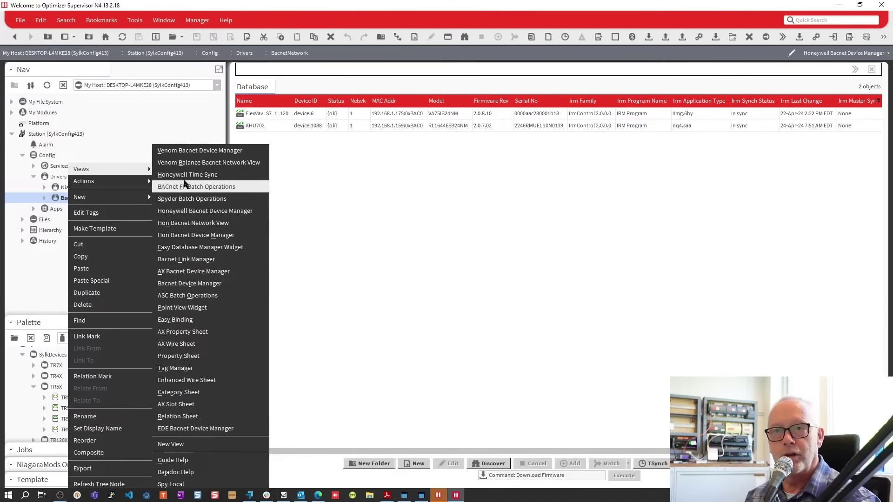
- Close the Views menu, widen the 4.13.2 device table, and compare against the 4.12 window
{"action": "left_click", "coordinate": [62, 200]}
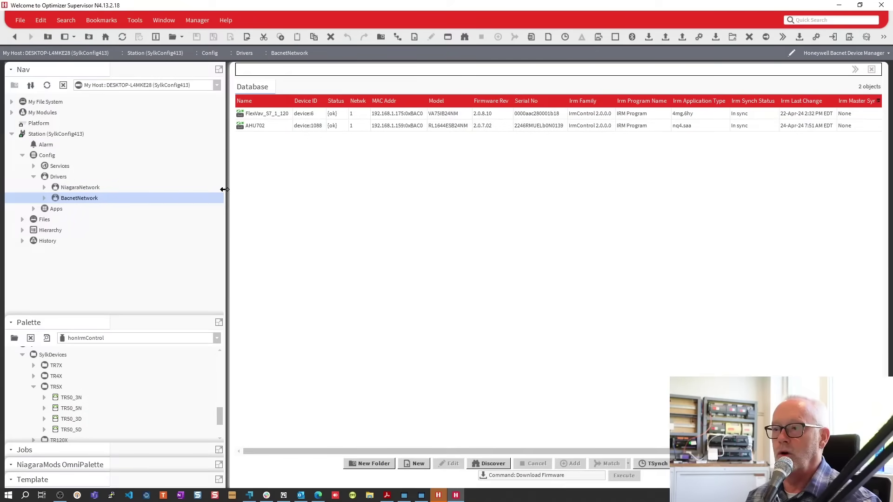
{"action": "left_click_drag", "start_coordinate": [225, 190], "coordinate": [156, 190]}
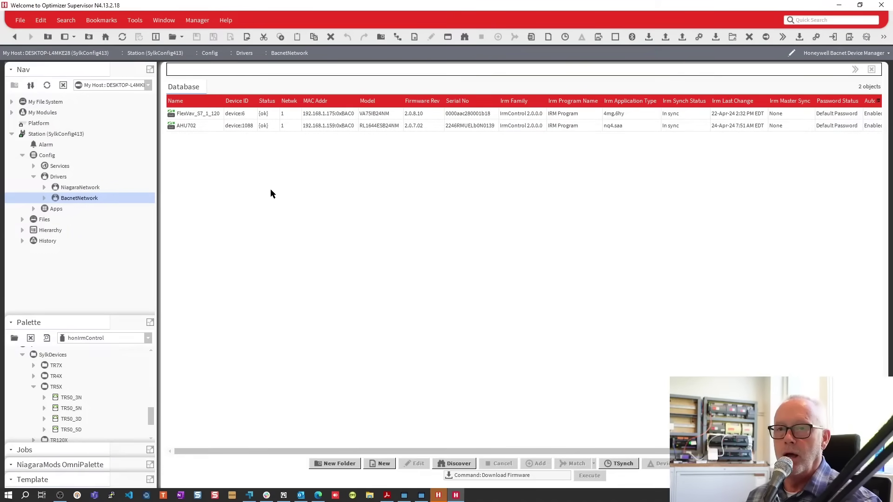
{"action": "left_click", "coordinate": [438, 495]}
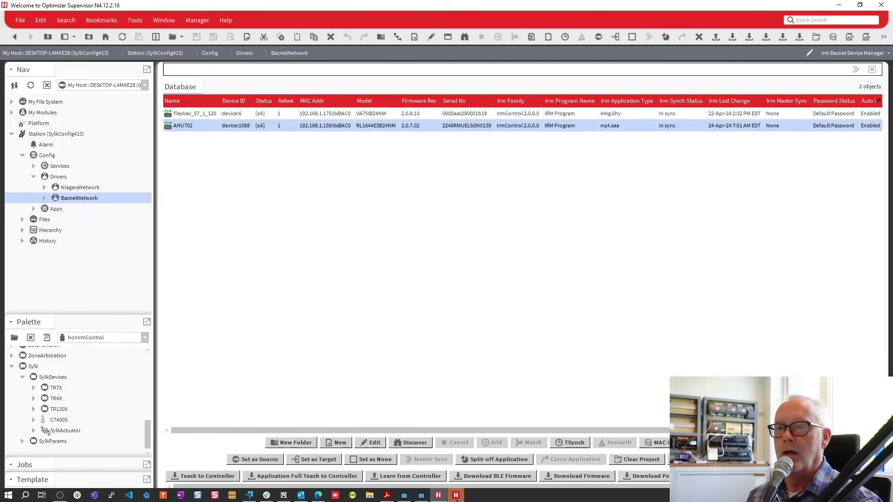
{"action": "left_click", "coordinate": [438, 495]}
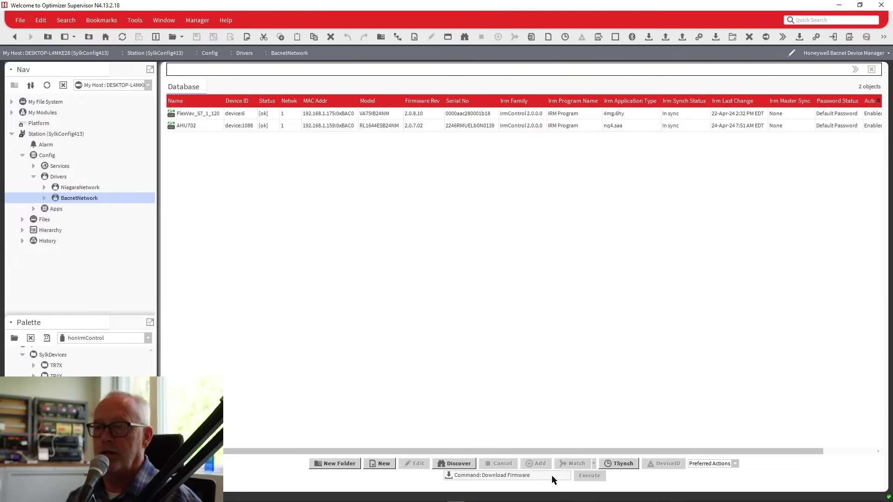
- Select the AHU702 controller and browse the preferred commands list without changing it
{"action": "left_click", "coordinate": [188, 126]}
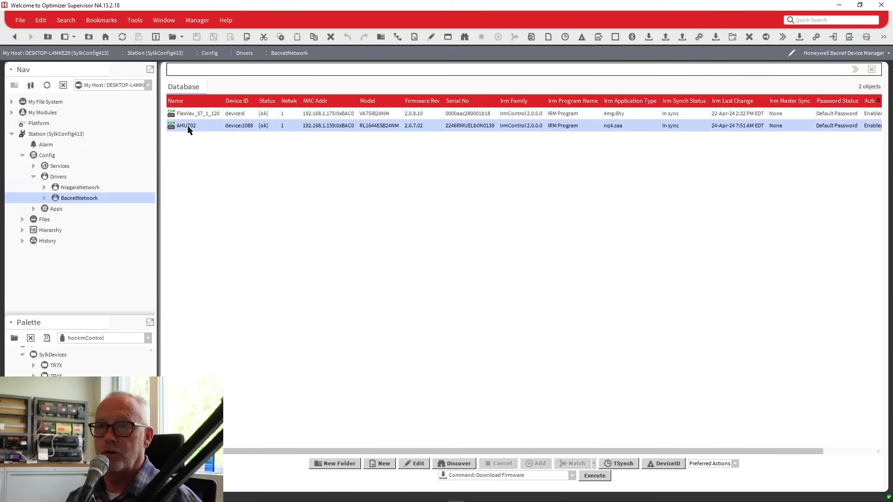
{"action": "left_click", "coordinate": [482, 477]}
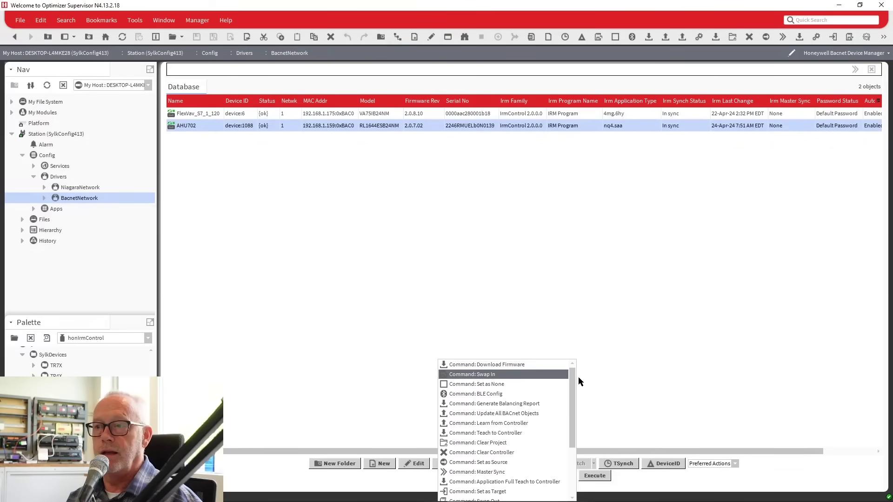
{"action": "scroll", "coordinate": [575, 382], "scroll_direction": "down", "scroll_amount": 1}
{"action": "left_click", "coordinate": [577, 362]}
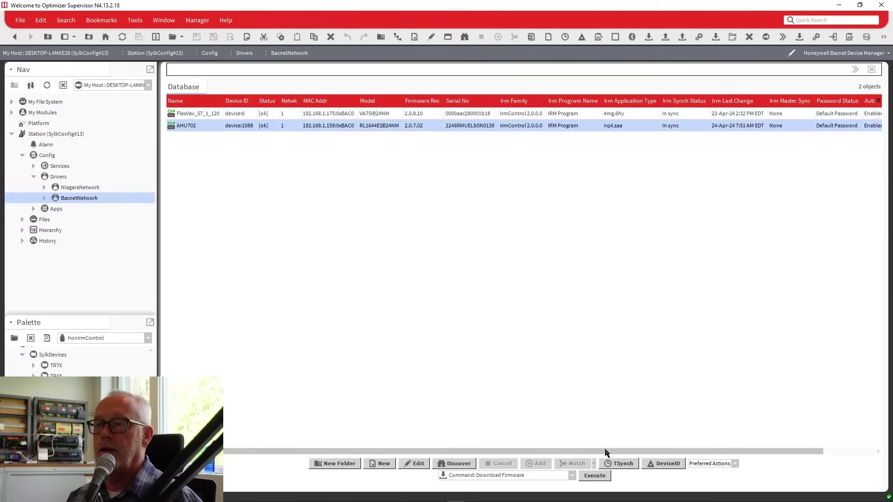
- Set the command to Download Firmware and open the Preferred Actions checklist
{"action": "left_click", "coordinate": [572, 478]}
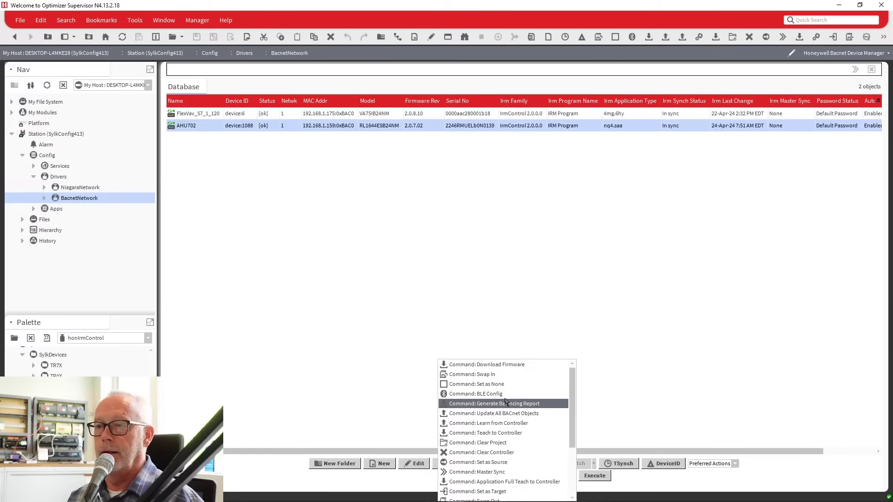
{"action": "left_click", "coordinate": [513, 452]}
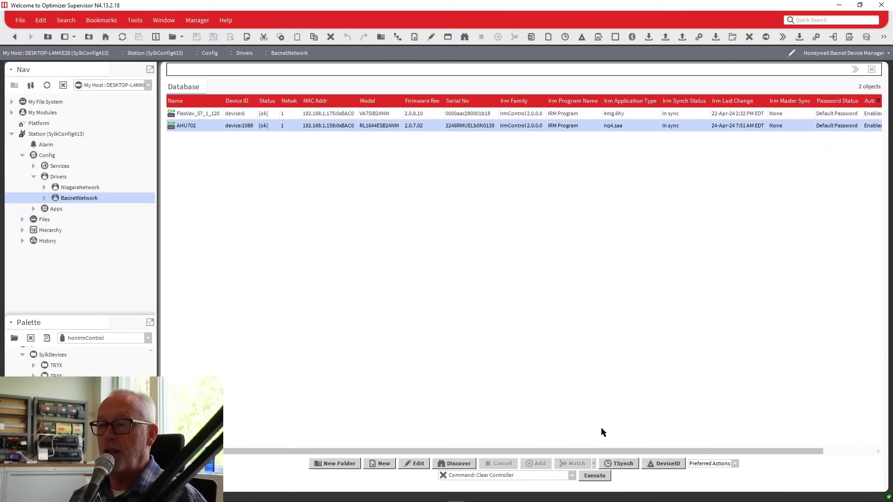
{"action": "left_click", "coordinate": [720, 467]}
{"action": "left_click", "coordinate": [712, 385]}
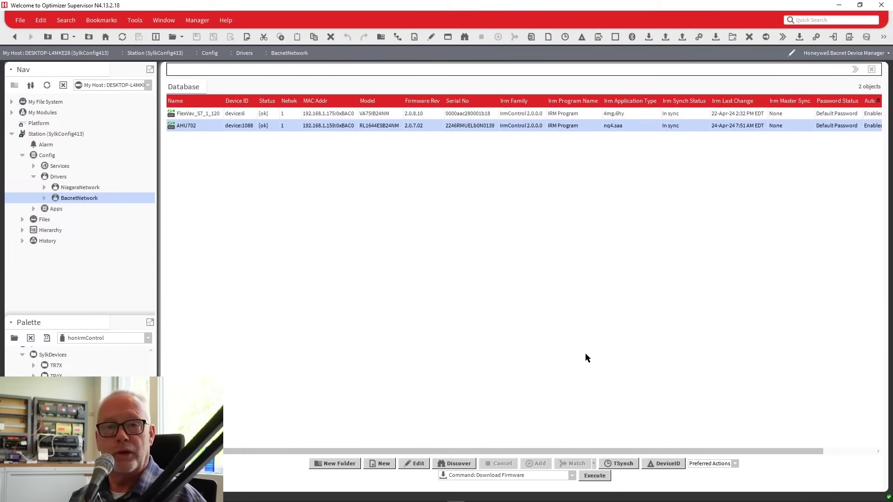
{"action": "left_click", "coordinate": [737, 464]}
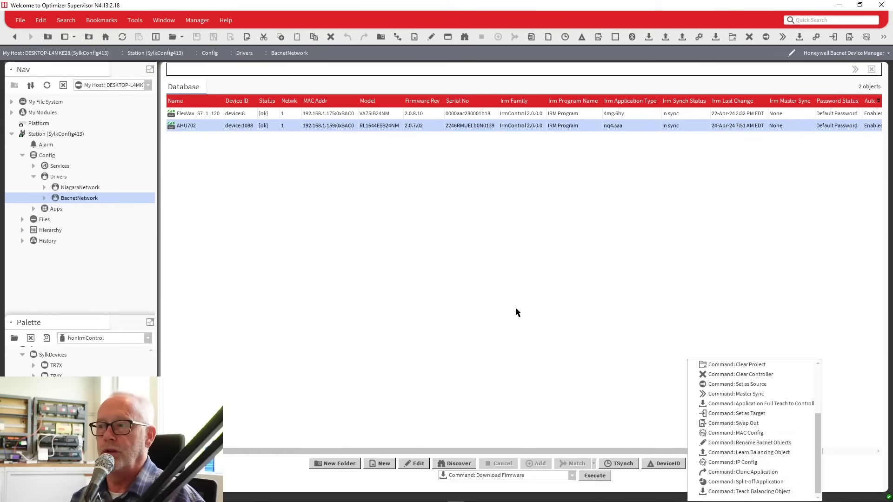
- Tick Application Full Teach to Controller, Download Firmware and Swap Out in Preferred Actions
{"action": "left_click", "coordinate": [752, 404]}
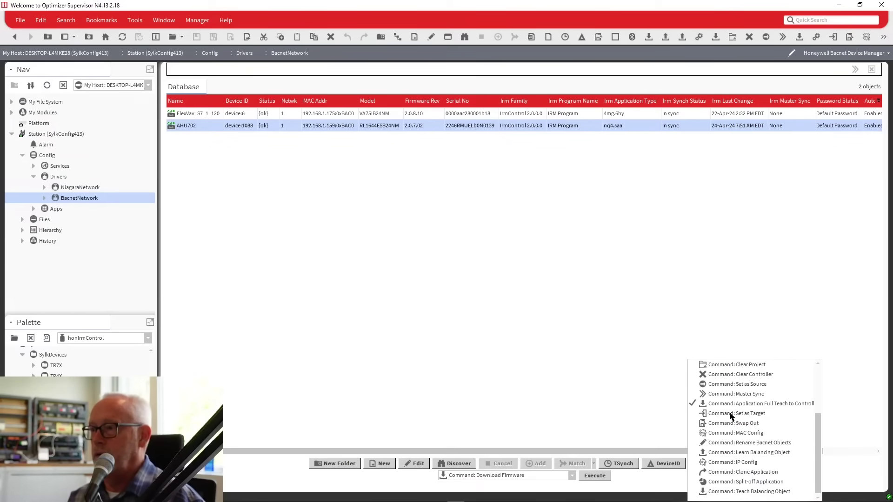
{"action": "scroll", "coordinate": [732, 416], "scroll_direction": "up", "scroll_amount": 3}
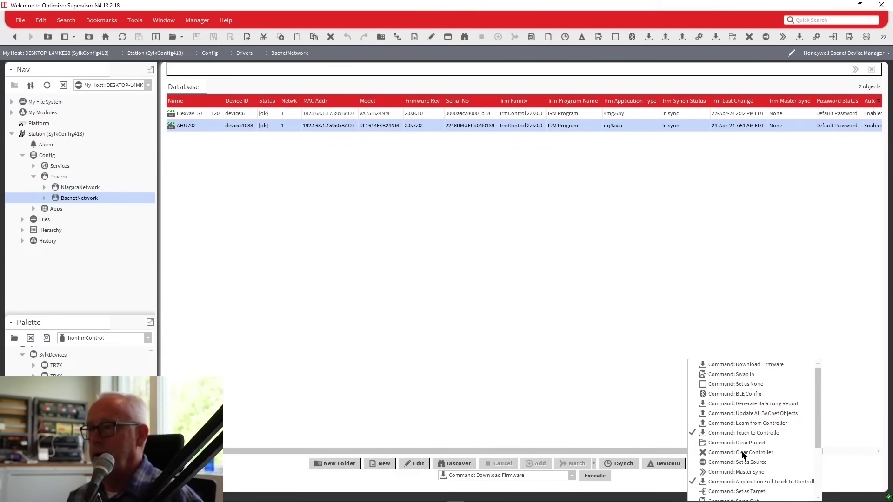
{"action": "left_click", "coordinate": [735, 366]}
{"action": "scroll", "coordinate": [737, 369], "scroll_direction": "down", "scroll_amount": 1}
{"action": "scroll", "coordinate": [739, 369], "scroll_direction": "up", "scroll_amount": 1}
{"action": "scroll", "coordinate": [739, 370], "scroll_direction": "down", "scroll_amount": 1}
{"action": "scroll", "coordinate": [740, 371], "scroll_direction": "down", "scroll_amount": 1}
{"action": "scroll", "coordinate": [740, 370], "scroll_direction": "up", "scroll_amount": 1}
{"action": "scroll", "coordinate": [741, 370], "scroll_direction": "down", "scroll_amount": 3}
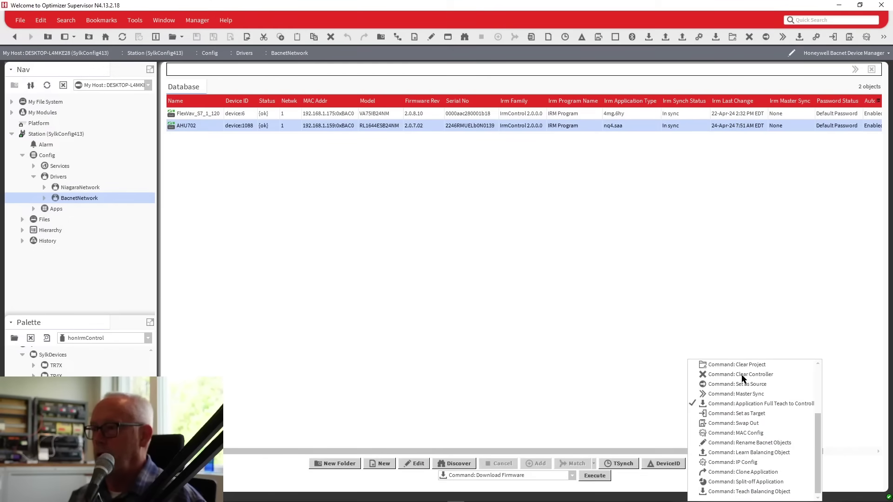
{"action": "scroll", "coordinate": [725, 400], "scroll_direction": "up", "scroll_amount": 3}
{"action": "scroll", "coordinate": [717, 405], "scroll_direction": "down", "scroll_amount": 3}
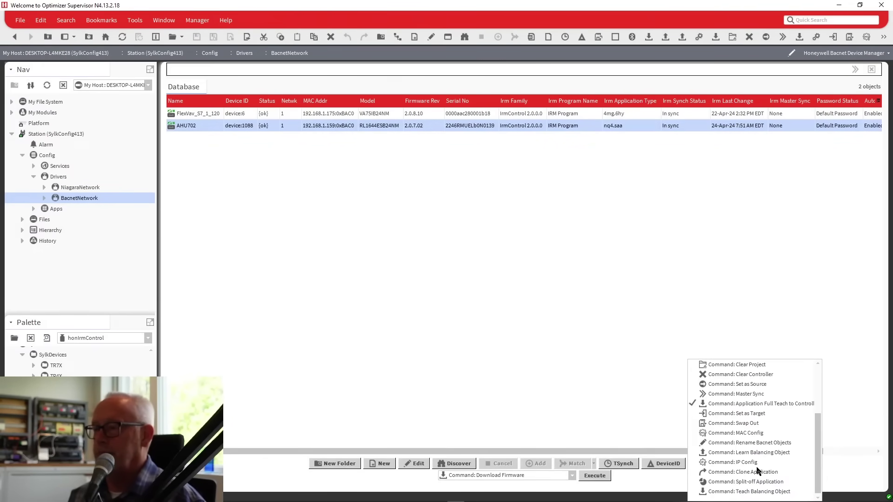
{"action": "left_click", "coordinate": [736, 424]}
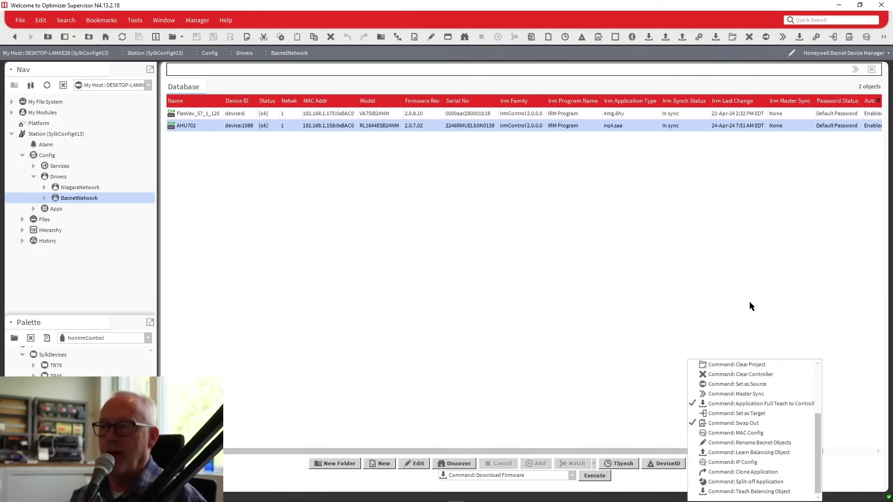
{"action": "left_click", "coordinate": [530, 325]}
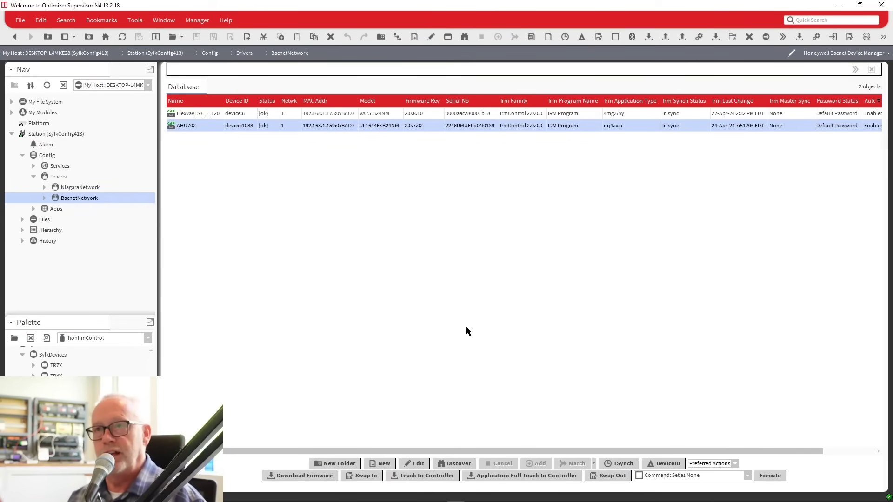
- Untick Swap In from Preferred Actions so Update All BACnet Objects appears among the quick commands
{"action": "left_click", "coordinate": [681, 474]}
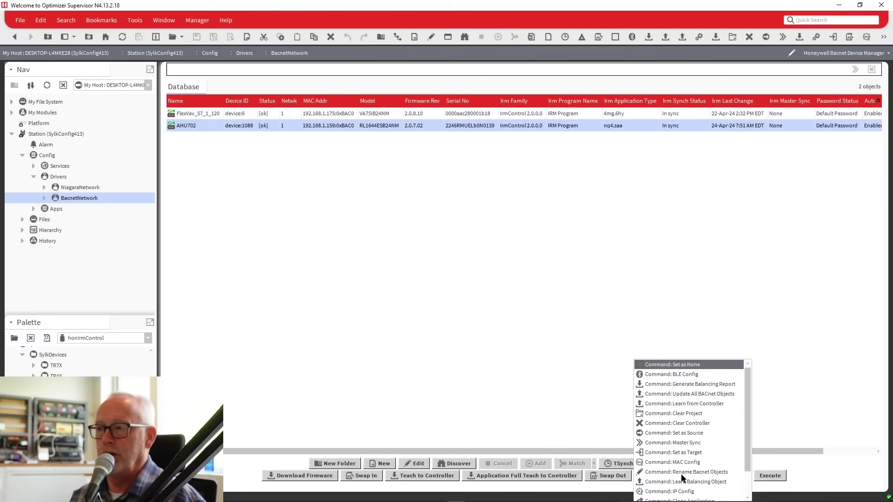
{"action": "left_click", "coordinate": [793, 399]}
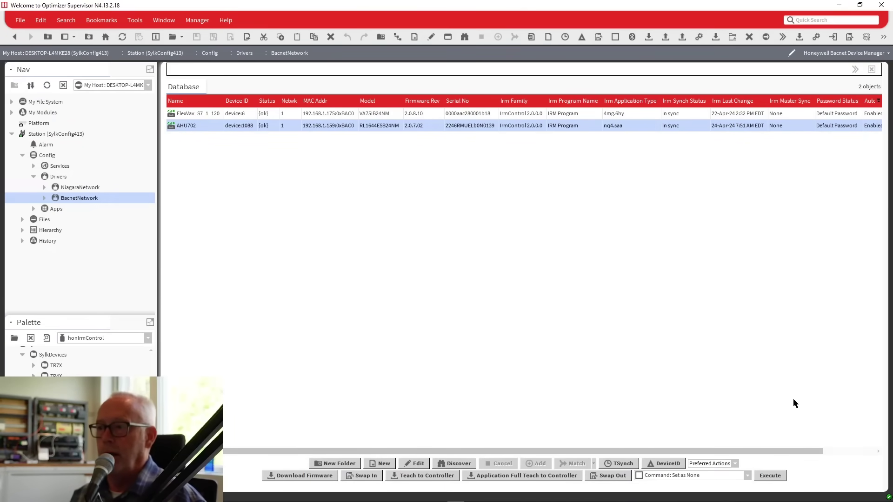
{"action": "left_click", "coordinate": [734, 475]}
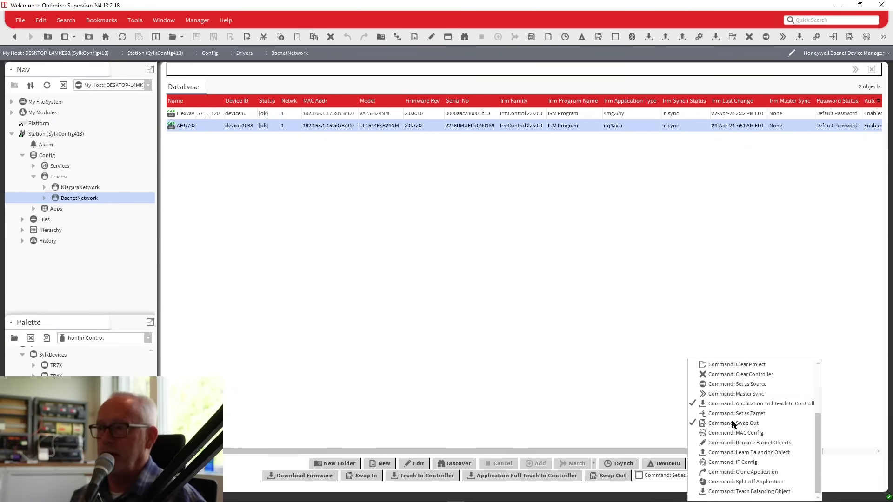
{"action": "scroll", "coordinate": [725, 414], "scroll_direction": "up", "scroll_amount": 3}
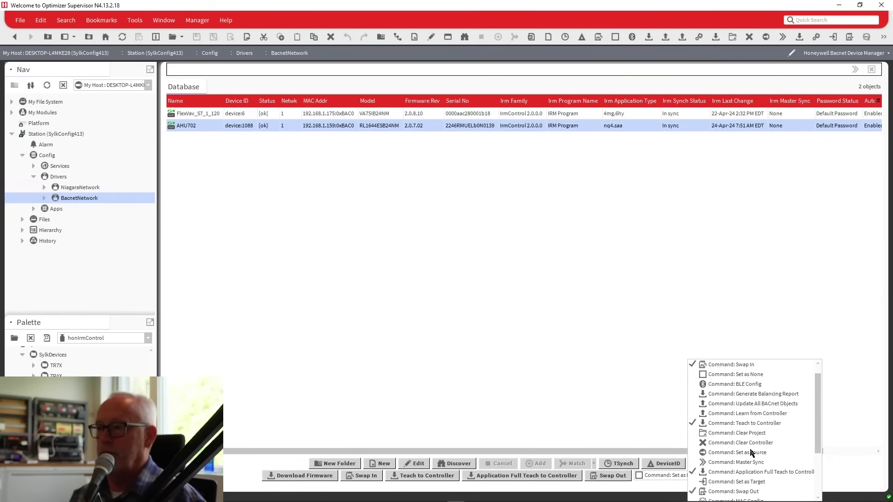
{"action": "scroll", "coordinate": [743, 461], "scroll_direction": "down", "scroll_amount": 1}
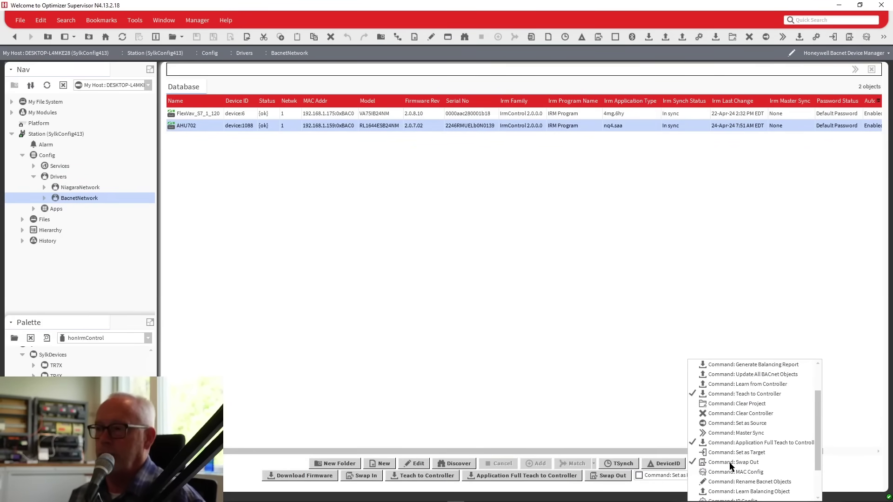
{"action": "scroll", "coordinate": [730, 442], "scroll_direction": "up", "scroll_amount": 1}
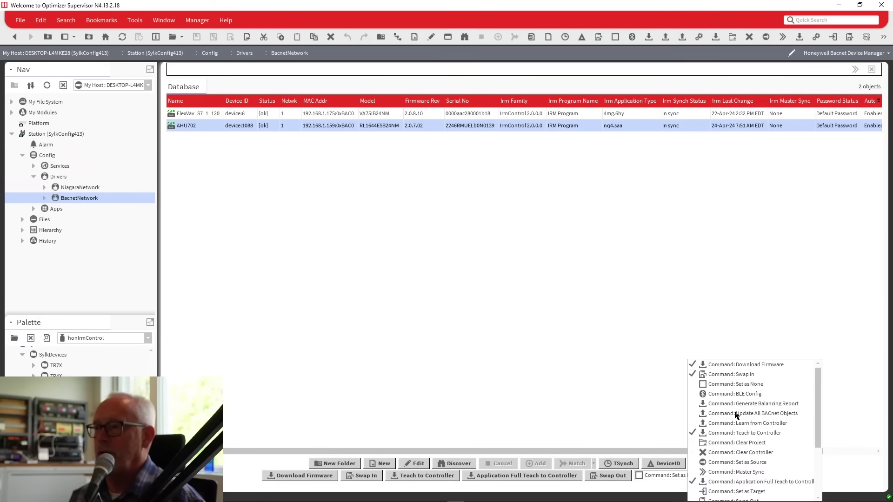
{"action": "left_click", "coordinate": [732, 377]}
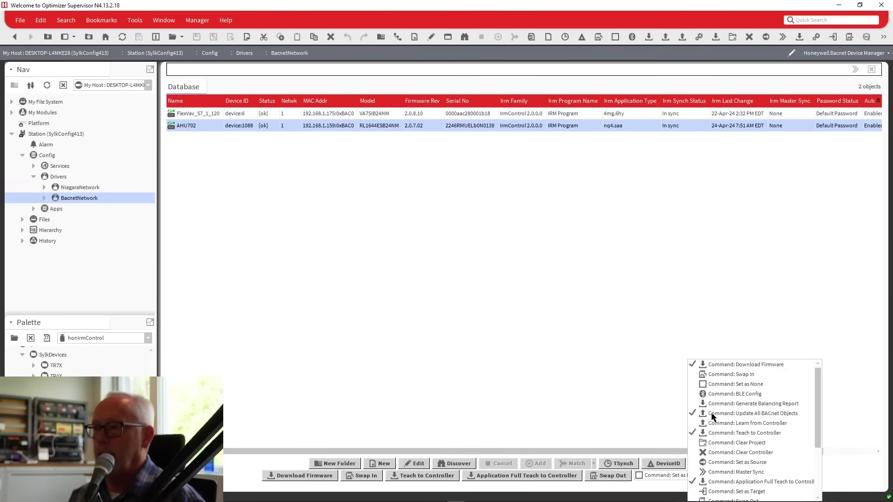
{"action": "scroll", "coordinate": [717, 416], "scroll_direction": "down", "scroll_amount": 5}
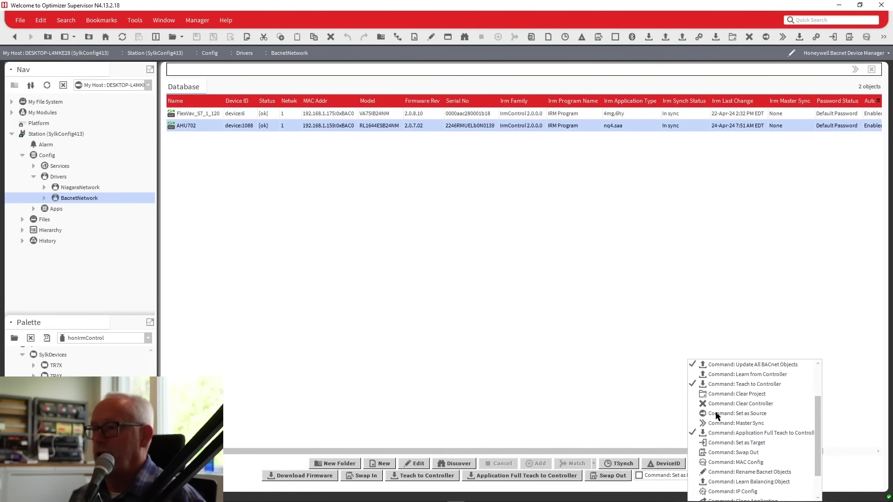
{"action": "left_click", "coordinate": [647, 372]}
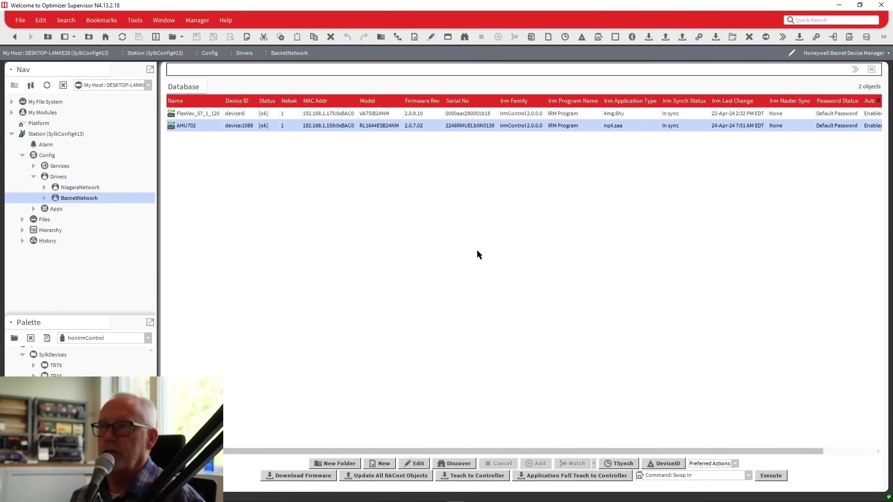
{"action": "left_click", "coordinate": [832, 54]}
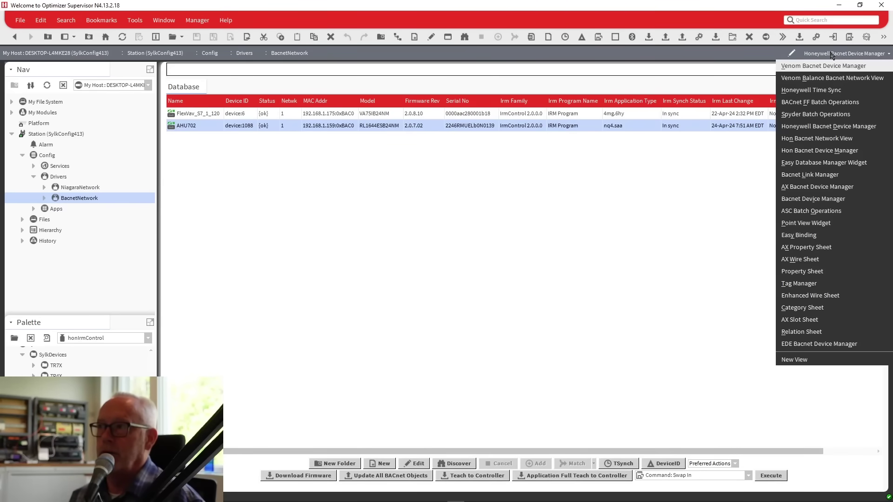